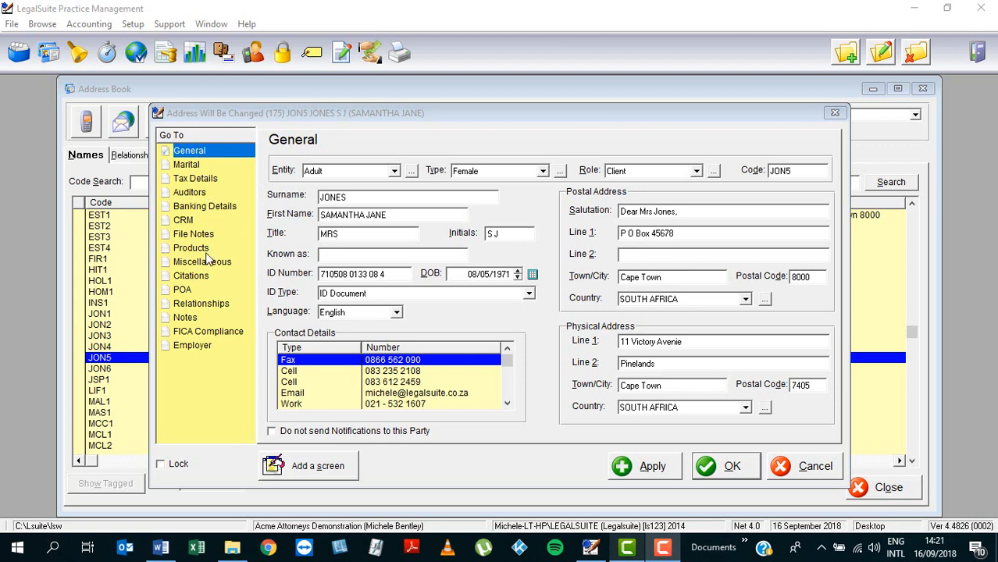
Set the open party's marital status to Out of Community
click(203, 304)
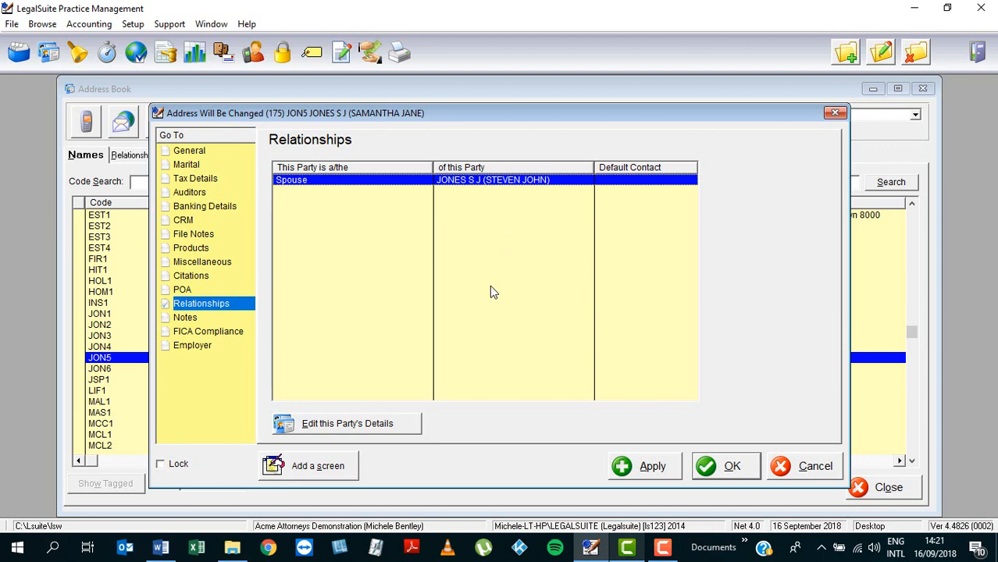
click(189, 165)
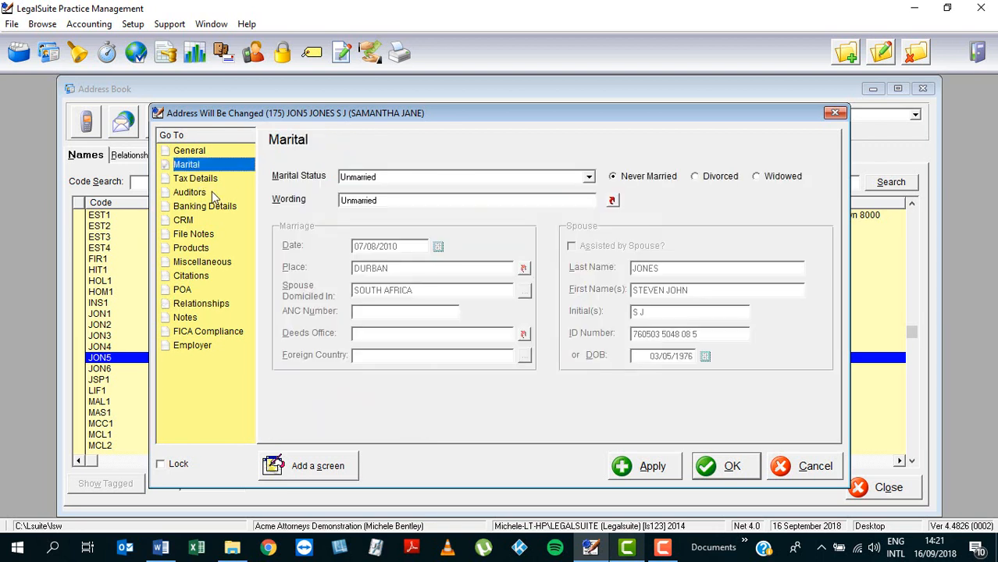
click(589, 177)
click(389, 200)
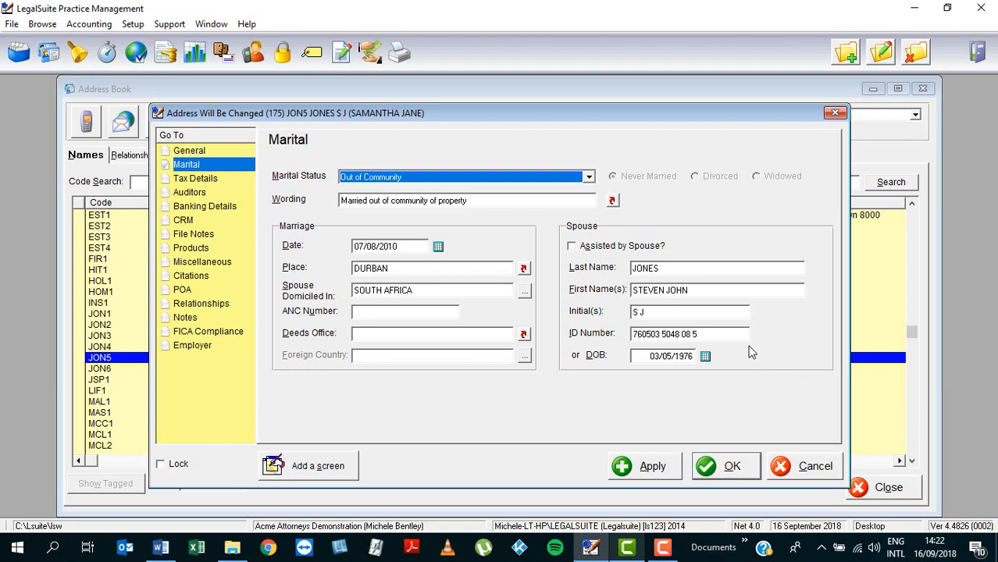
Begin a new relationship making this party an Employee of ABC BUILDERS CC trading as BRICKS ARE US
click(219, 306)
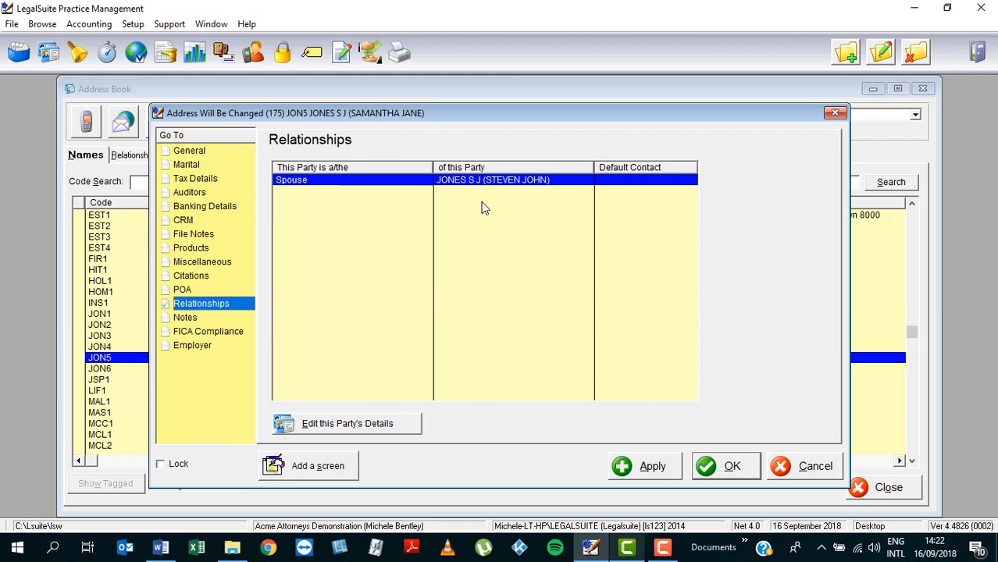
click(475, 240)
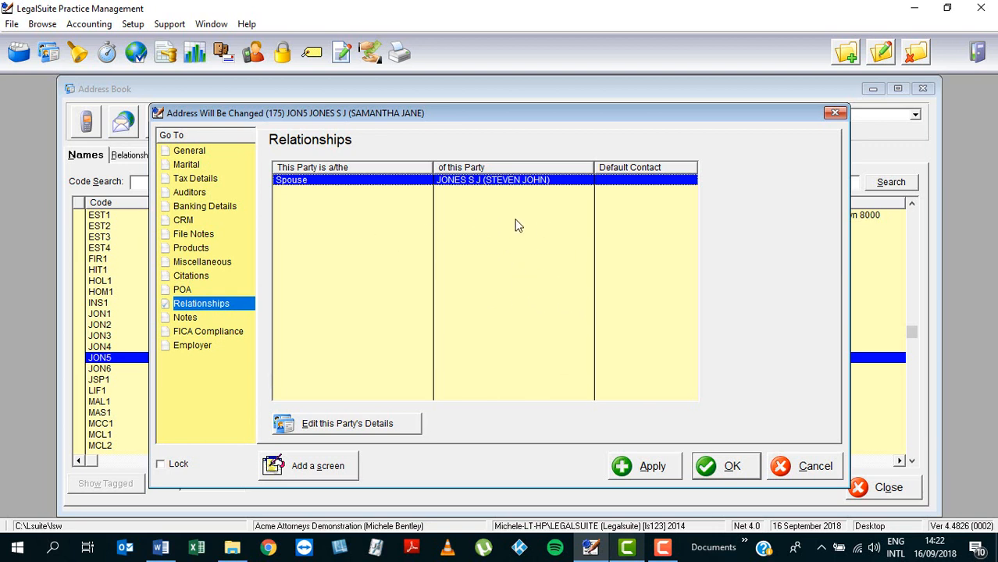
click(846, 52)
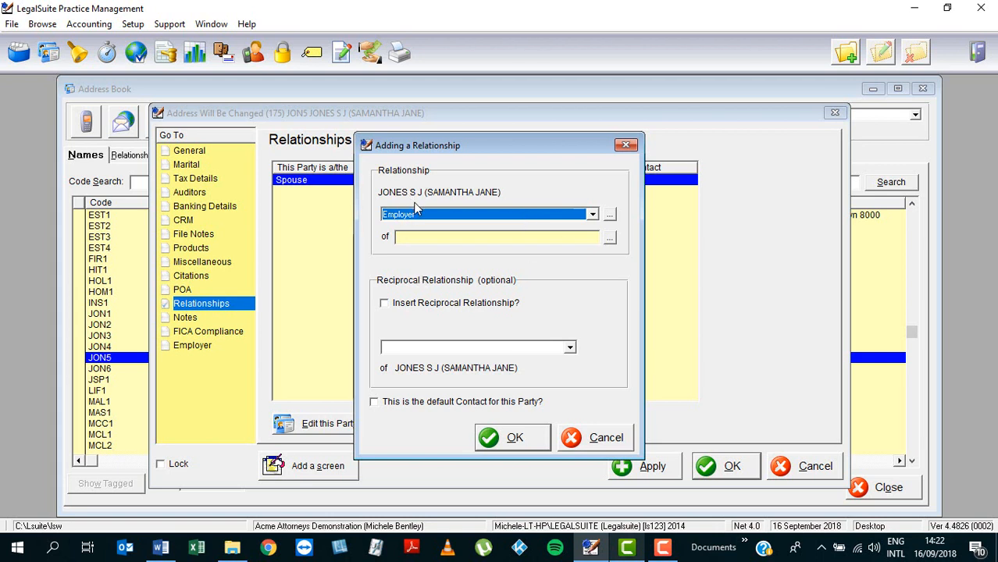
click(592, 215)
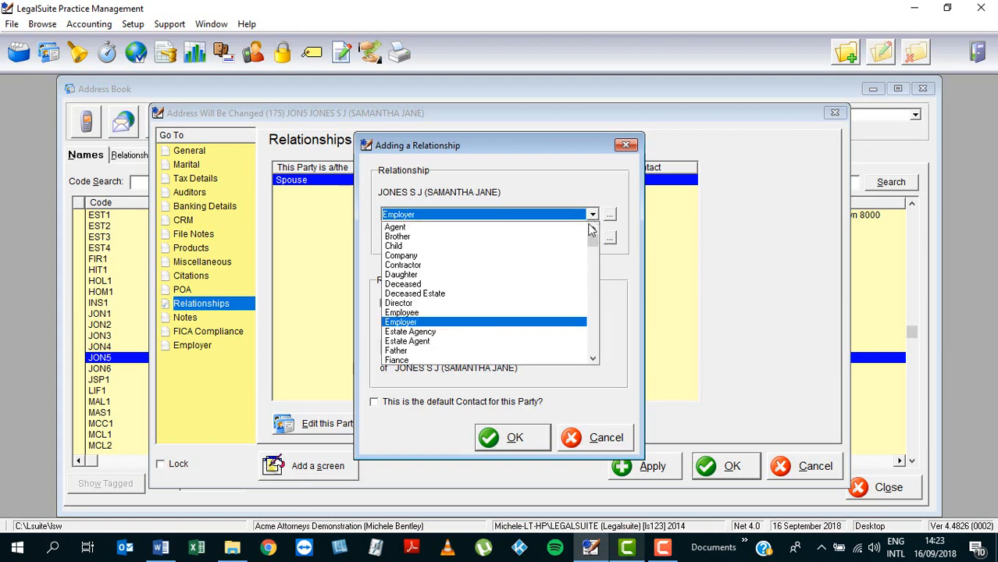
click(403, 312)
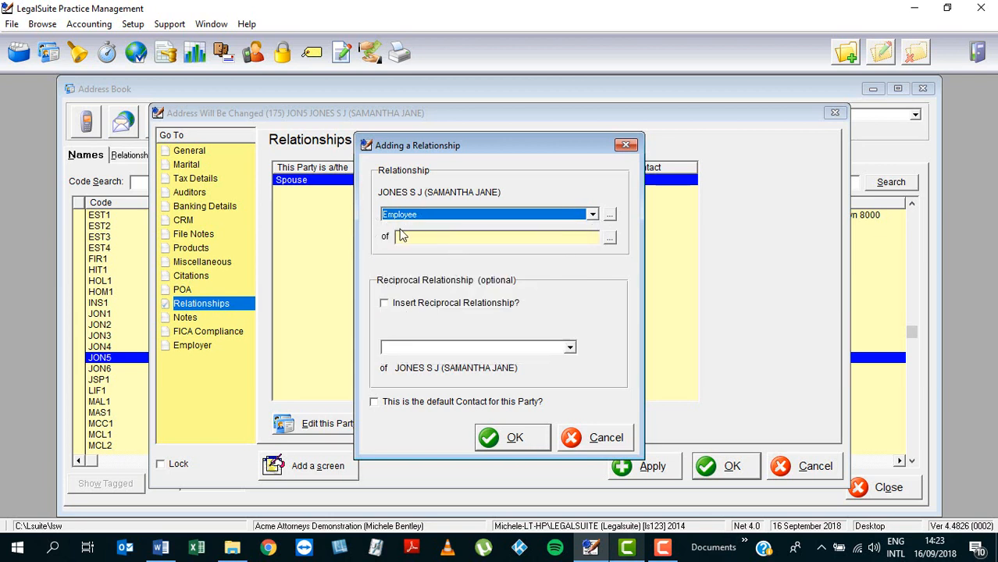
click(610, 238)
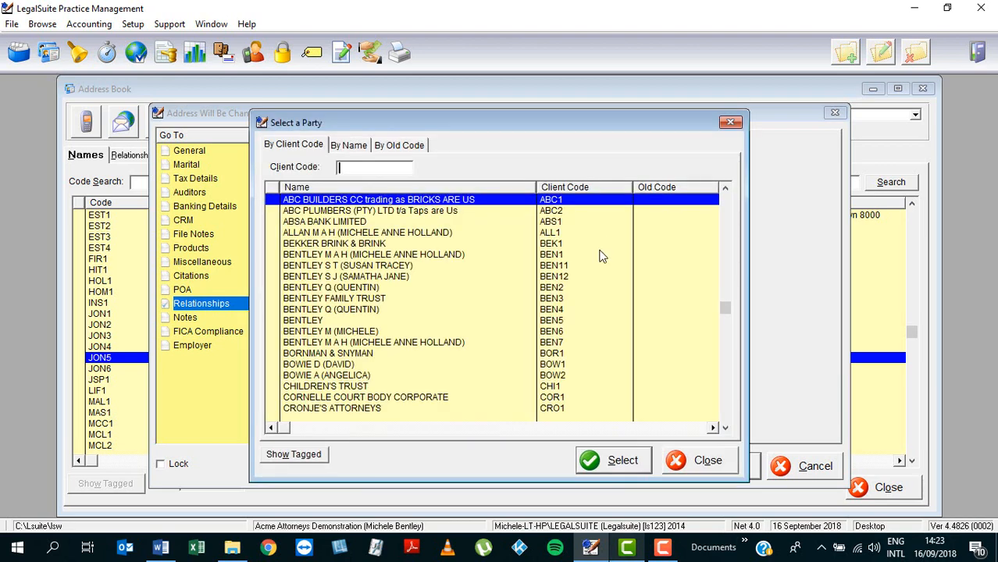
click(323, 202)
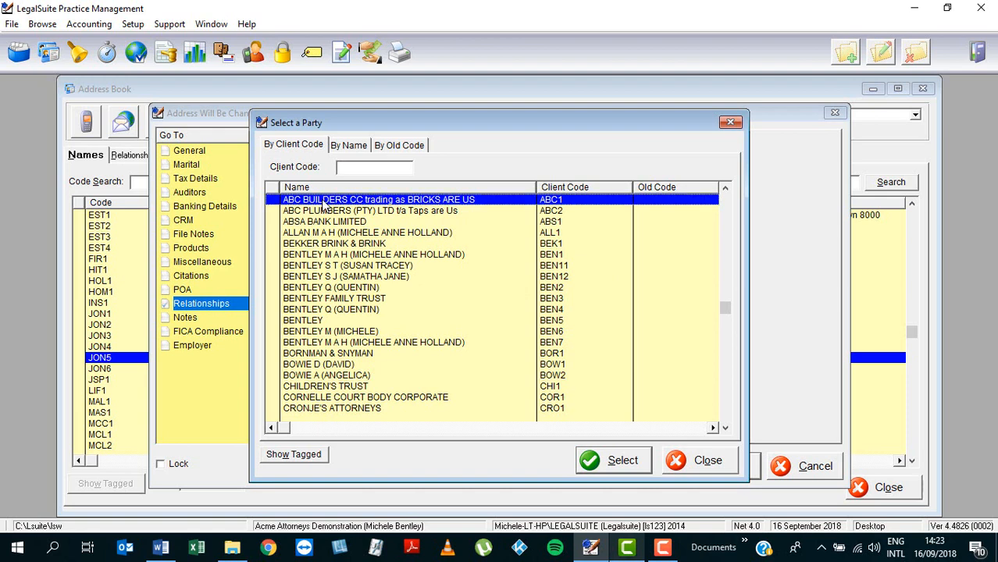
click(625, 462)
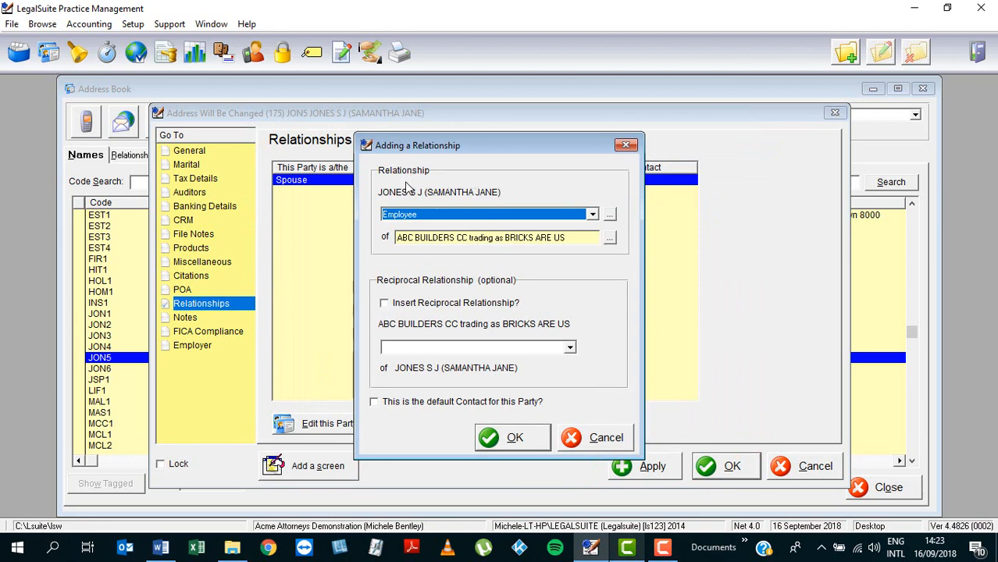
Include the reciprocal Employer relationship for the company, then save the relationship and the party's record
click(384, 304)
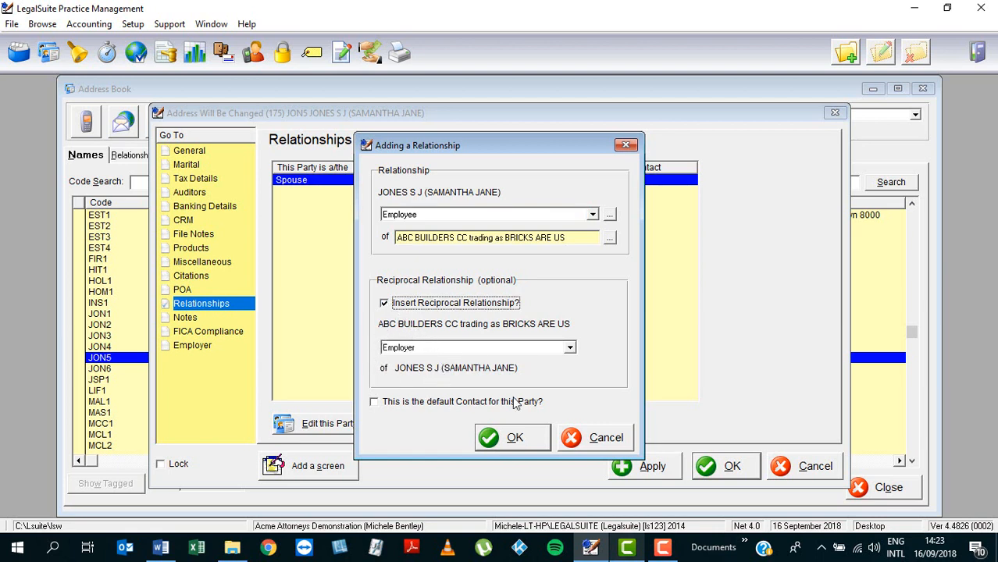
click(512, 440)
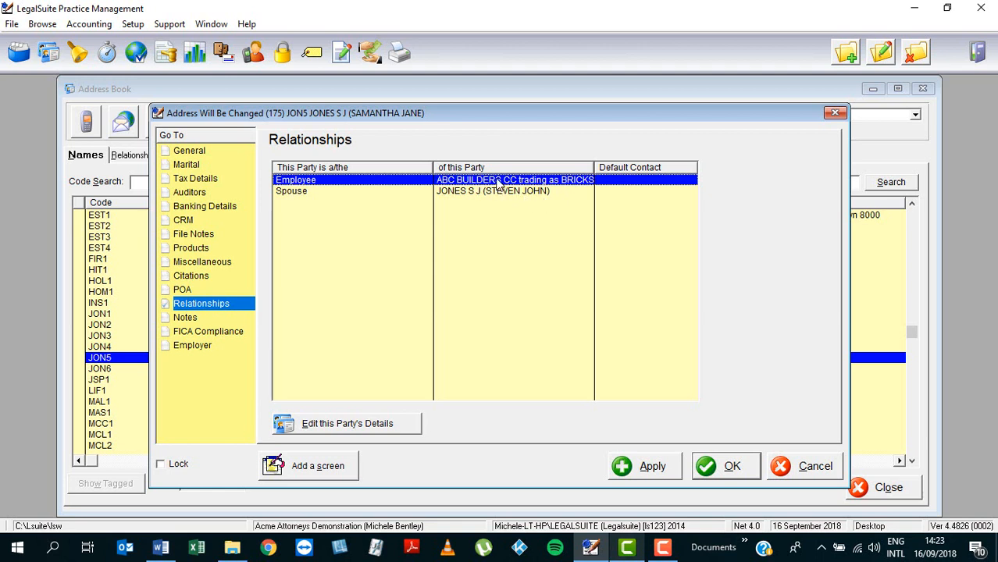
click(725, 467)
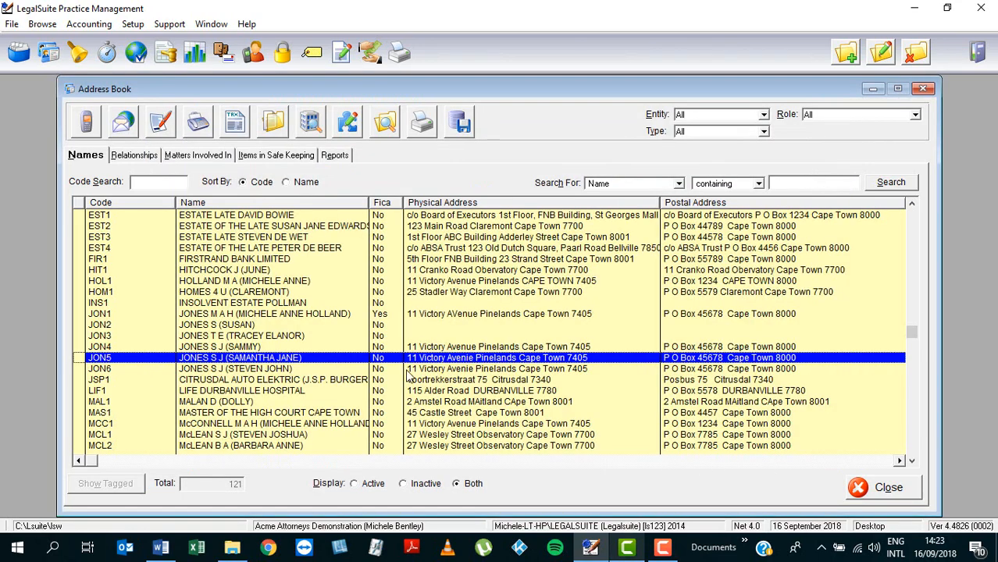
Examine the relationships recorded for ABC BUILDERS CC trading as BRICKS ARE US and close its record
key(Up)
key(Up)
key(Up)
key(Up)
key(Up)
key(Up)
key(Up)
key(Up)
key(Up)
key(Up)
key(Up)
key(Up)
key(Up)
key(Up)
key(Up)
key(Up)
key(Up)
key(Up)
key(Up)
key(Up)
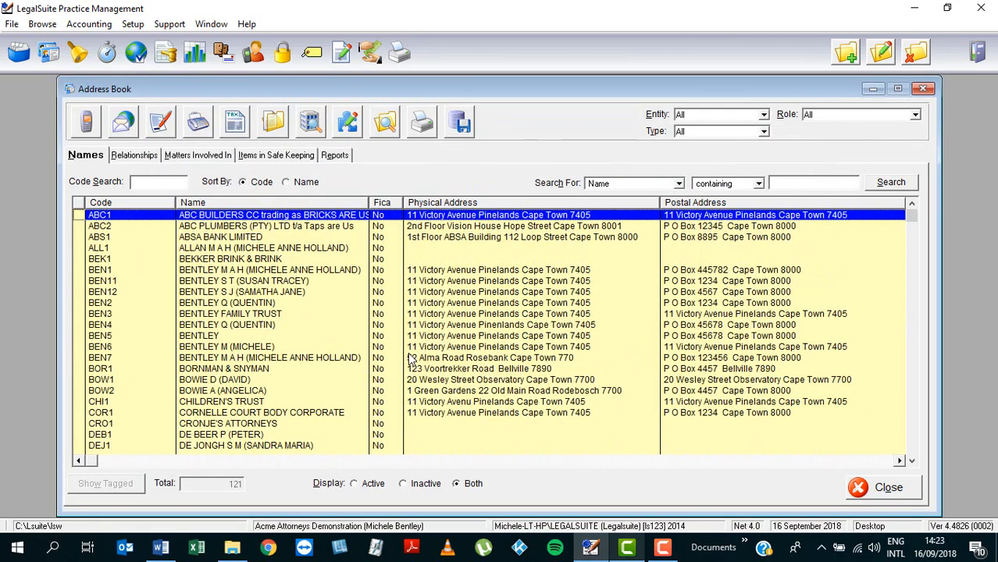
click(885, 59)
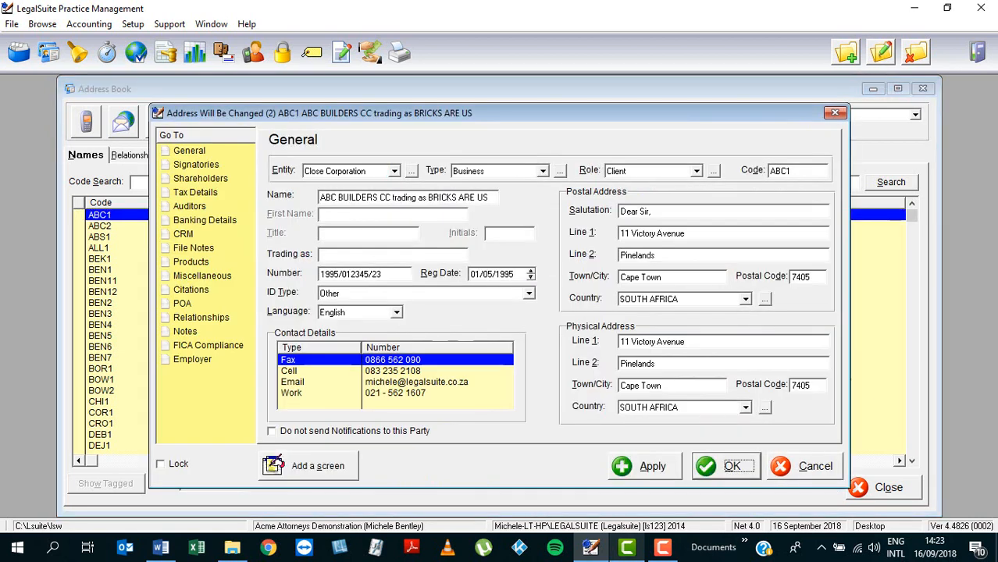
click(223, 320)
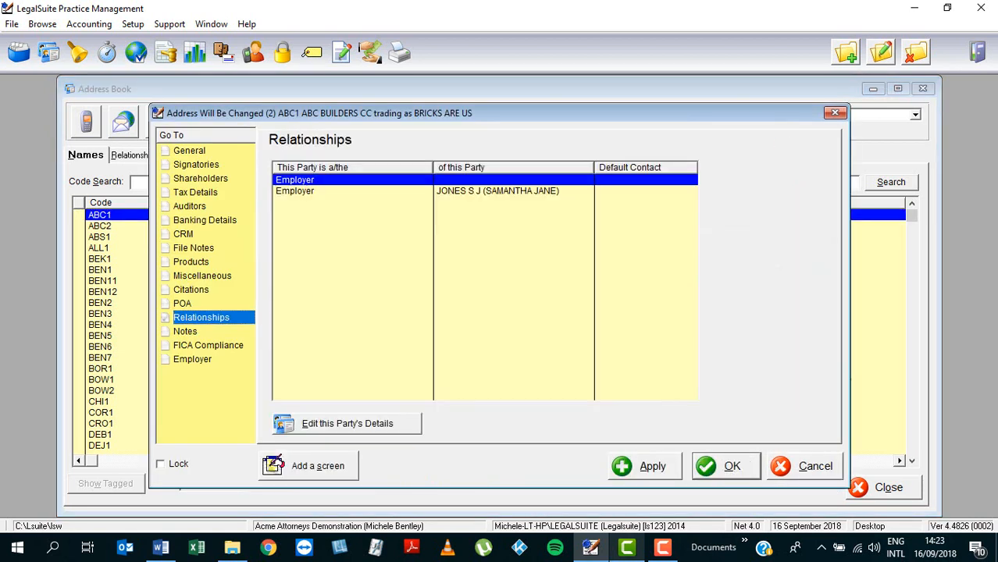
click(467, 190)
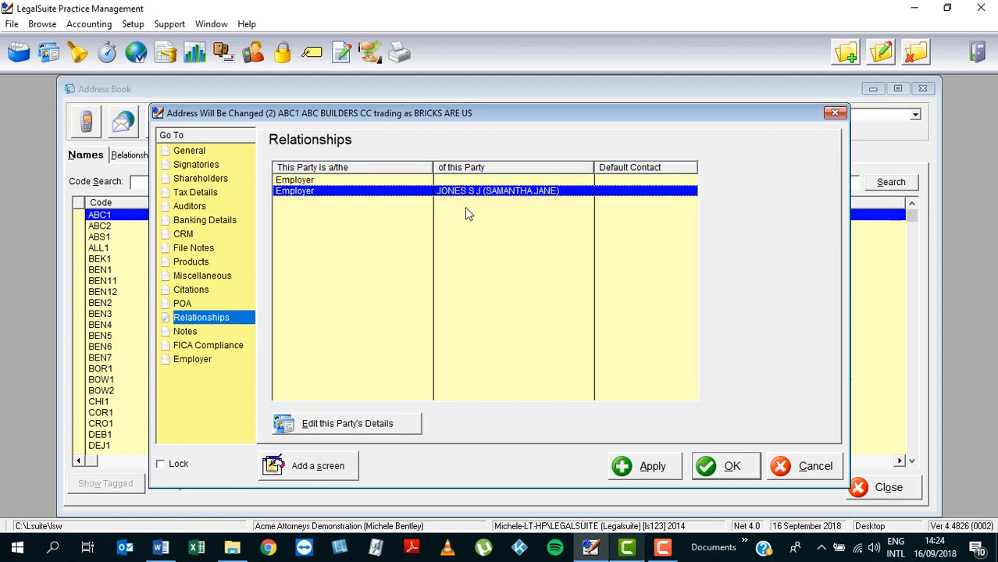
click(728, 466)
Select the employee party's entry again in the address book
scroll(340, 378, down, 7)
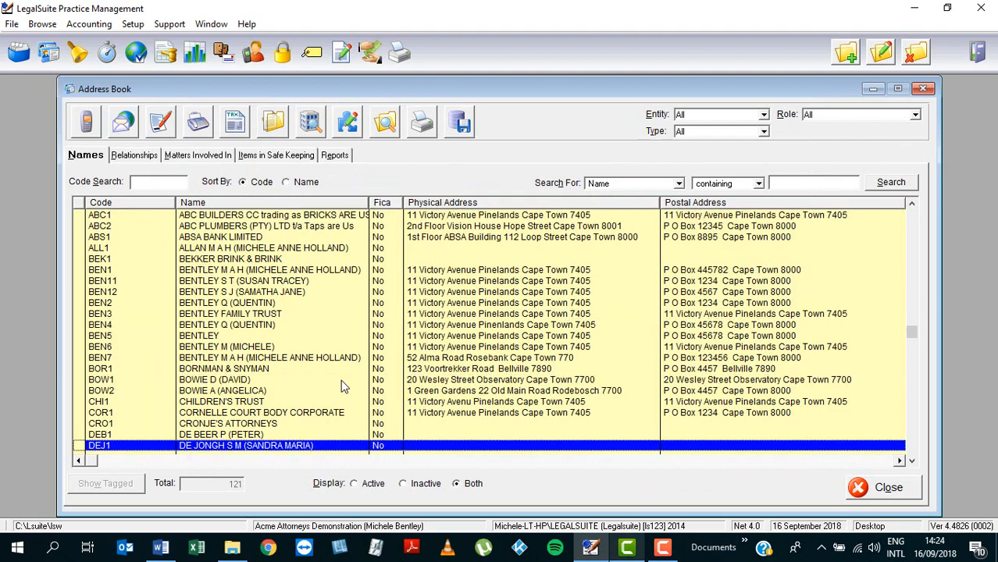
scroll(341, 386, down, 12)
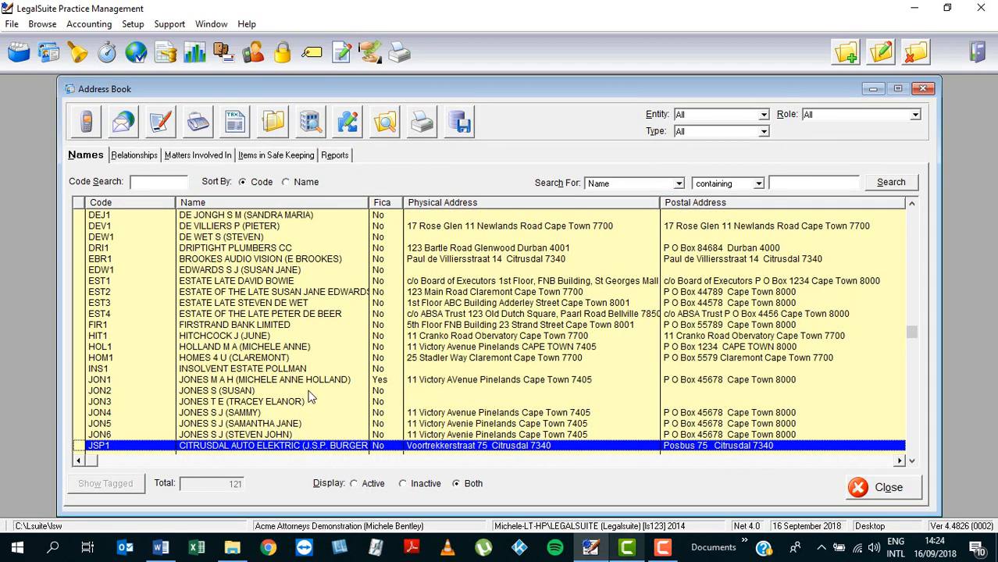
click(292, 425)
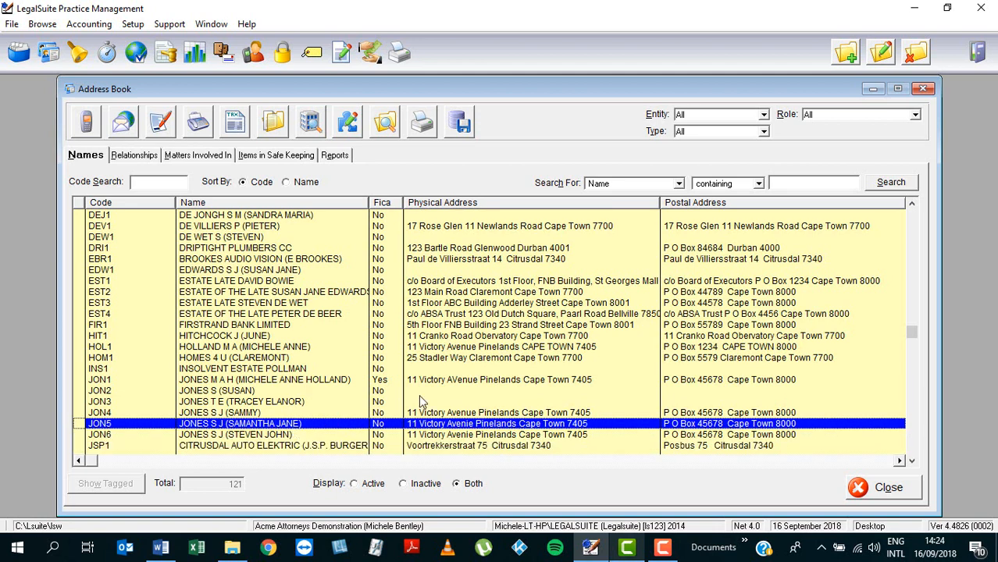